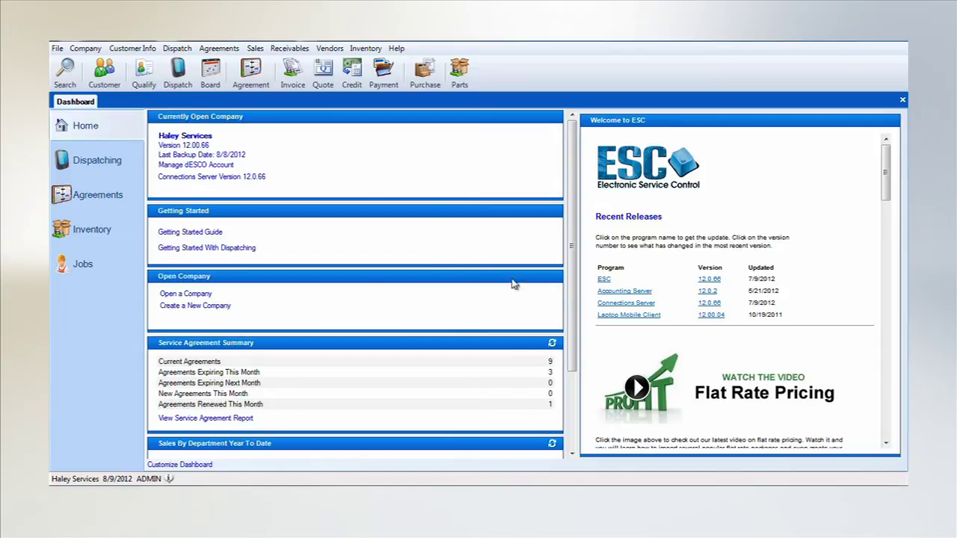
Step: Open the general inventory settings in the company's System Setup and examine the available accounting types
{"action": "left_click", "coordinate": [92, 49]}
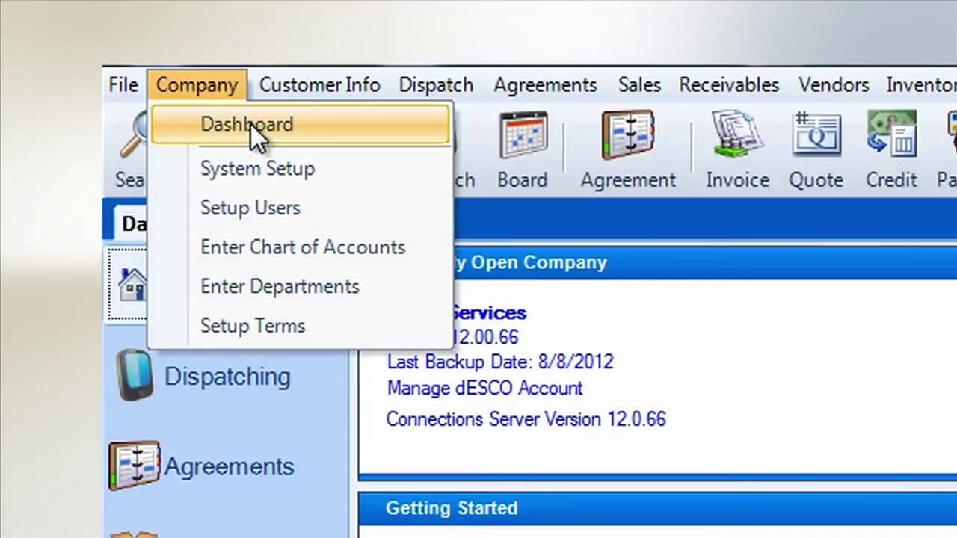
{"action": "left_click", "coordinate": [264, 171]}
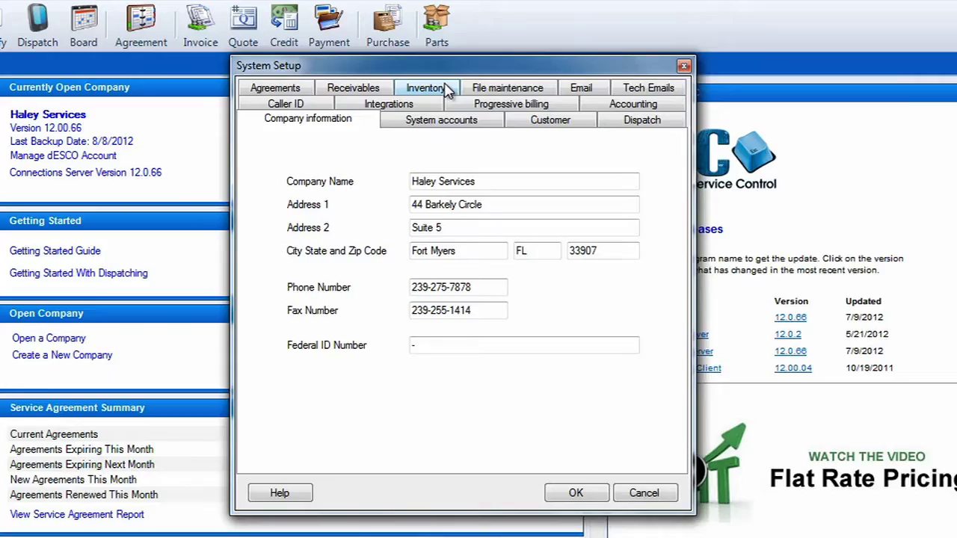
{"action": "left_click", "coordinate": [426, 89]}
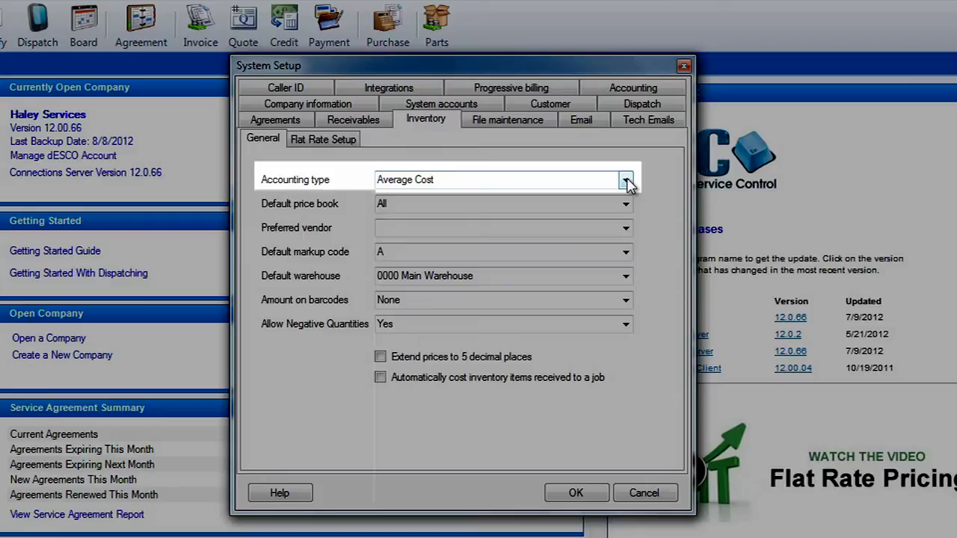
{"action": "left_click", "coordinate": [627, 182]}
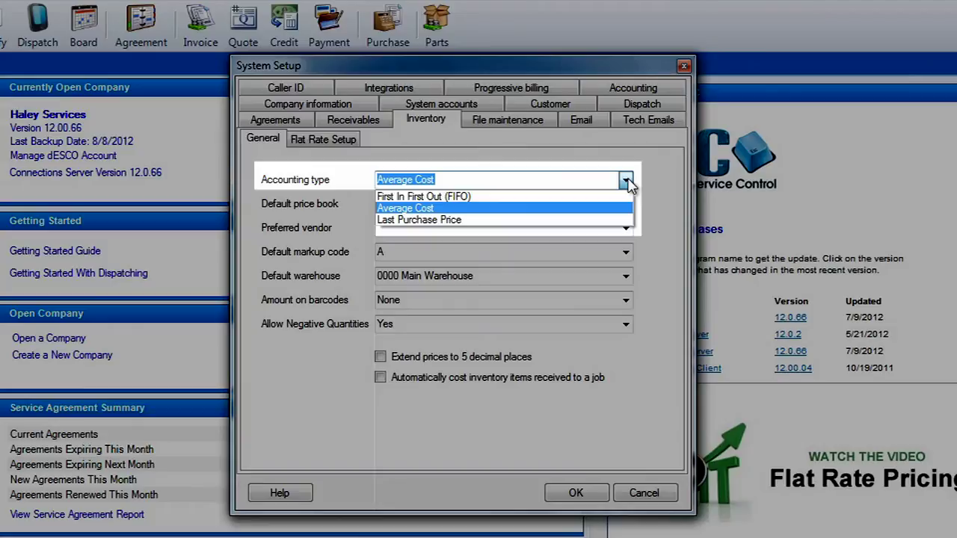
{"action": "key", "text": "Up"}
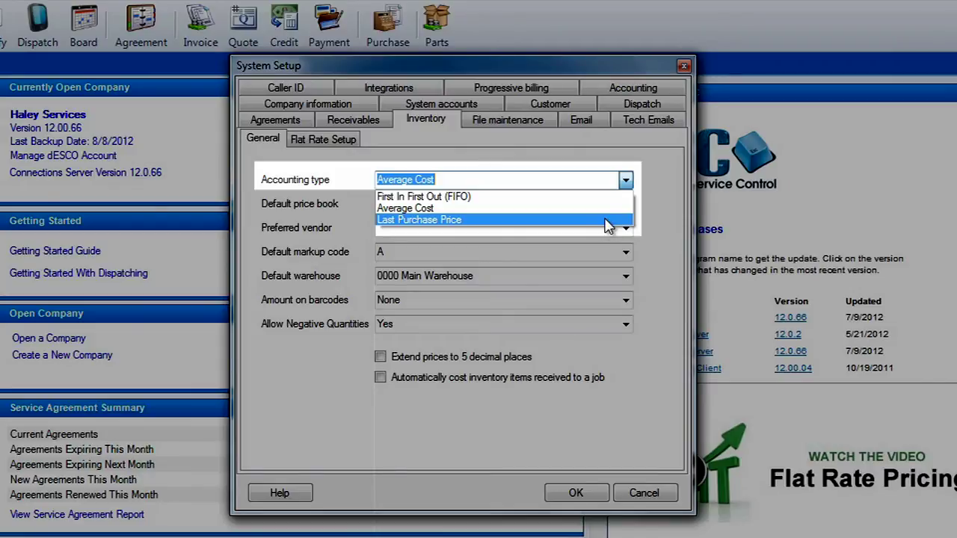
{"action": "left_click", "coordinate": [628, 187]}
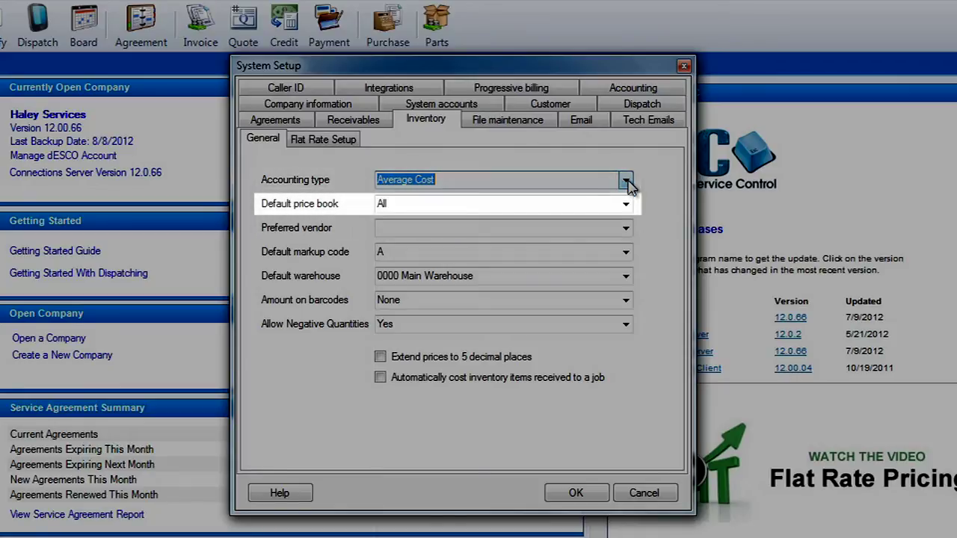
Step: Examine the choices for the default price book and the preferred vendor without changing either setting
{"action": "left_click", "coordinate": [626, 205]}
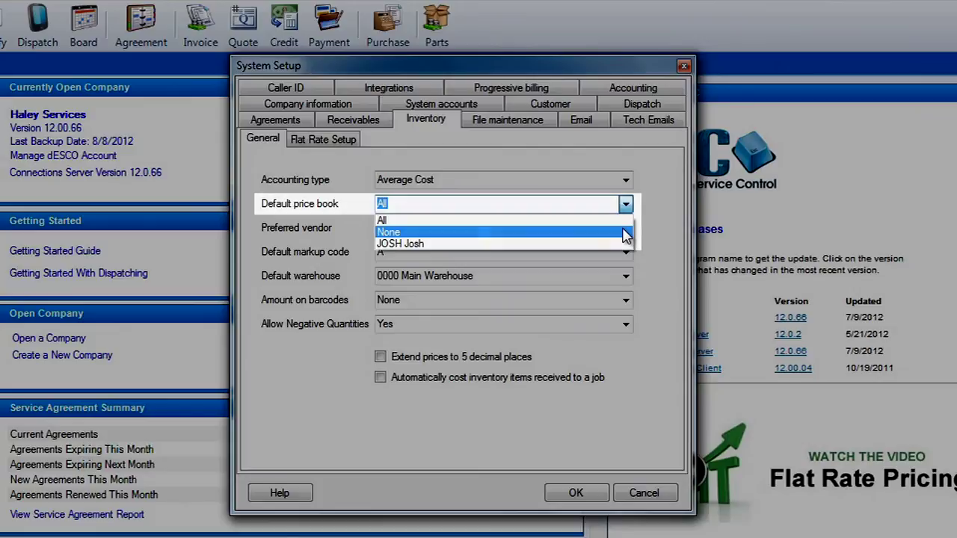
{"action": "left_click", "coordinate": [625, 209]}
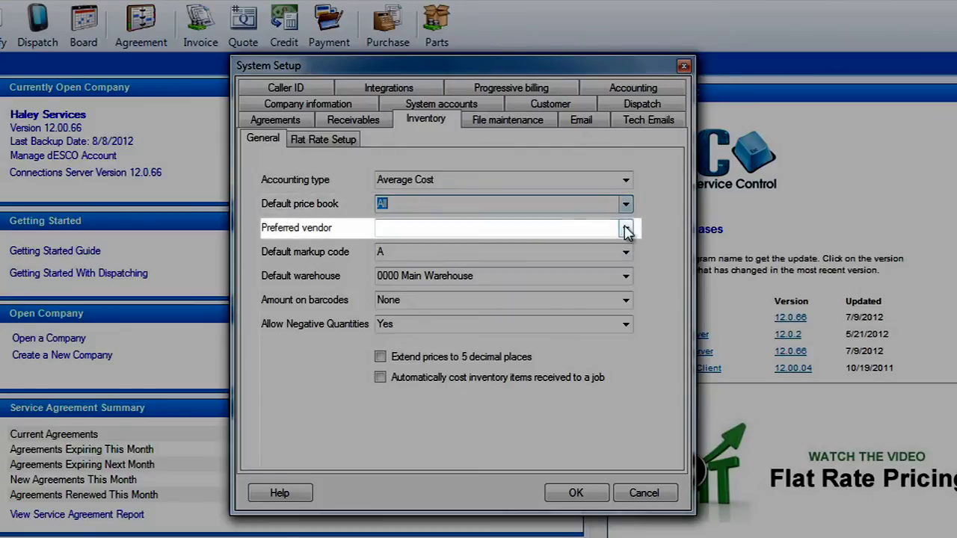
{"action": "left_click", "coordinate": [625, 229]}
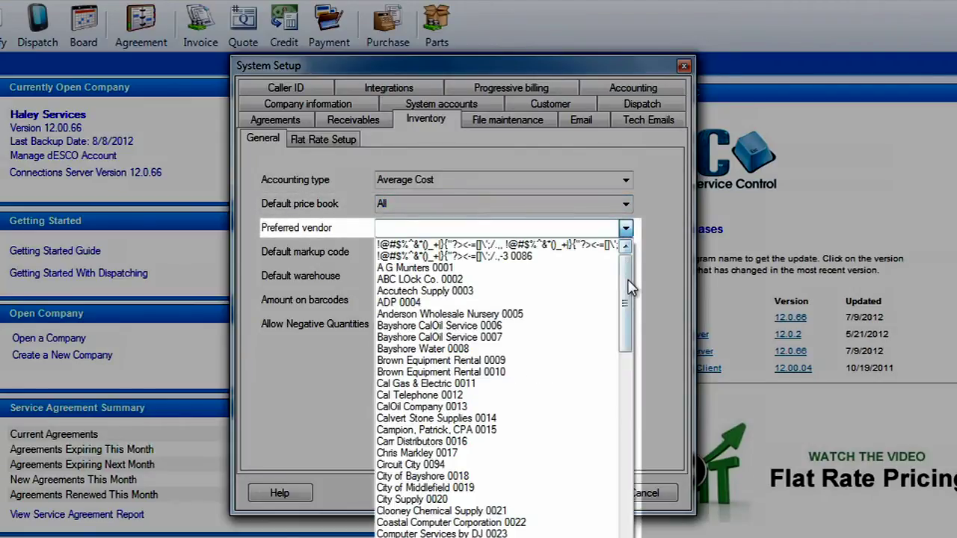
{"action": "left_click_drag", "start_coordinate": [626, 285], "coordinate": [648, 295]}
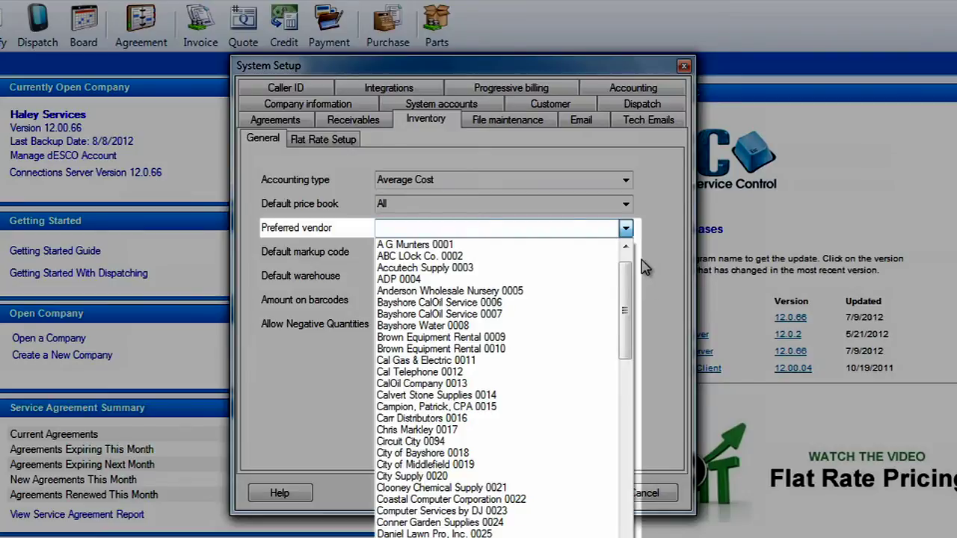
{"action": "left_click", "coordinate": [626, 230]}
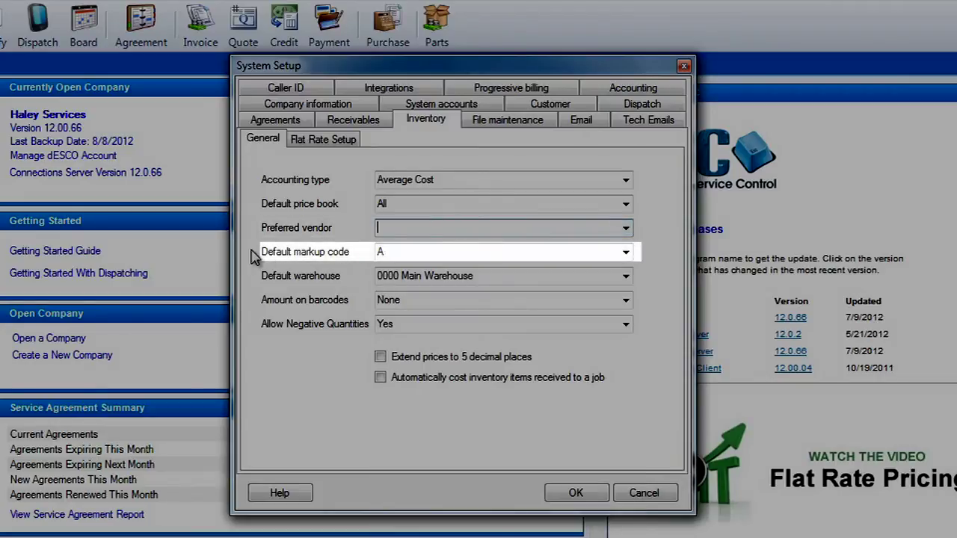
Step: Review the choices for default markup code, default warehouse and amount on barcodes, keeping the barcode amount at None
{"action": "left_click", "coordinate": [627, 253]}
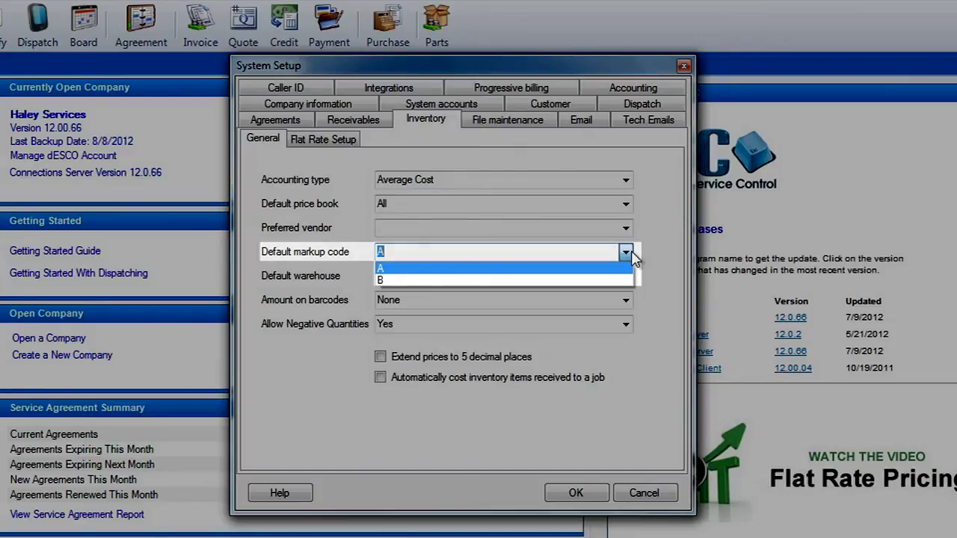
{"action": "left_click", "coordinate": [632, 256]}
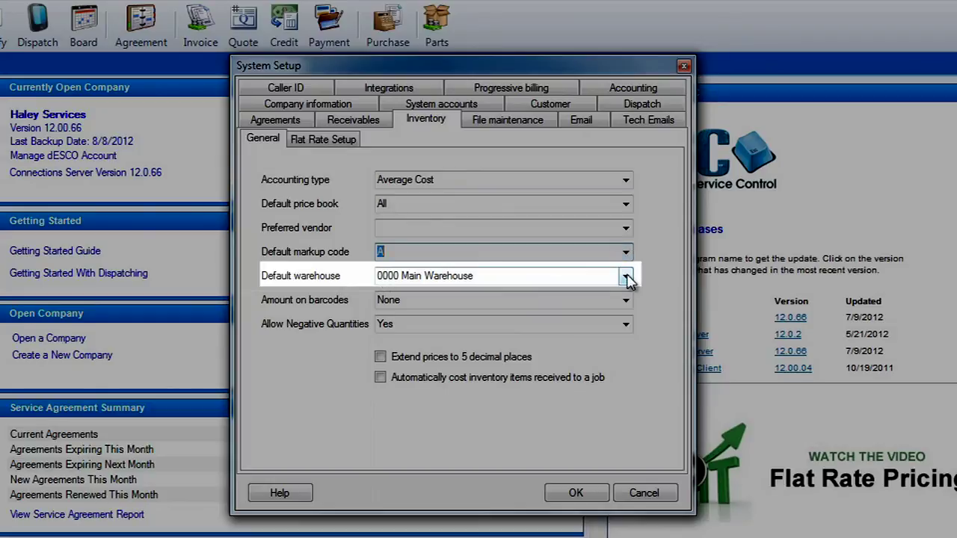
{"action": "left_click", "coordinate": [626, 277]}
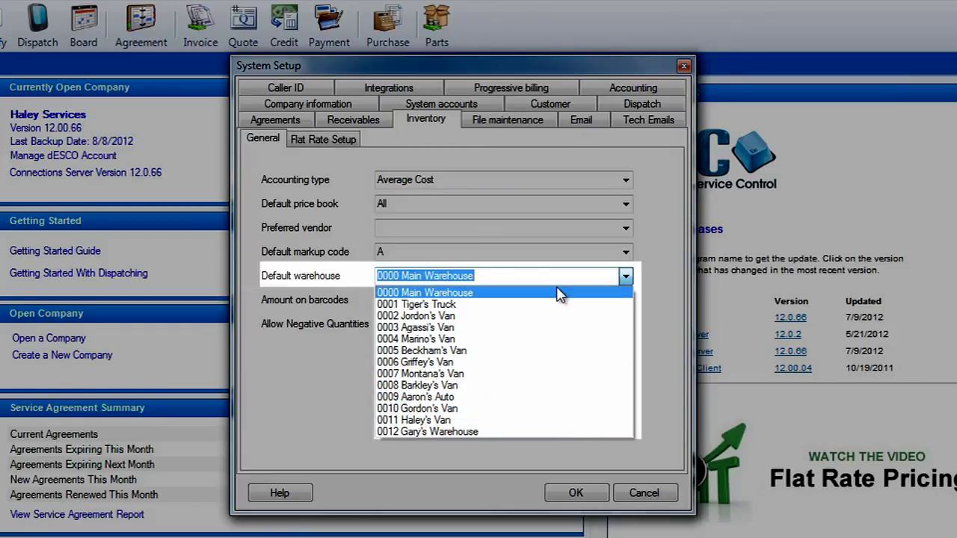
{"action": "left_click", "coordinate": [626, 277]}
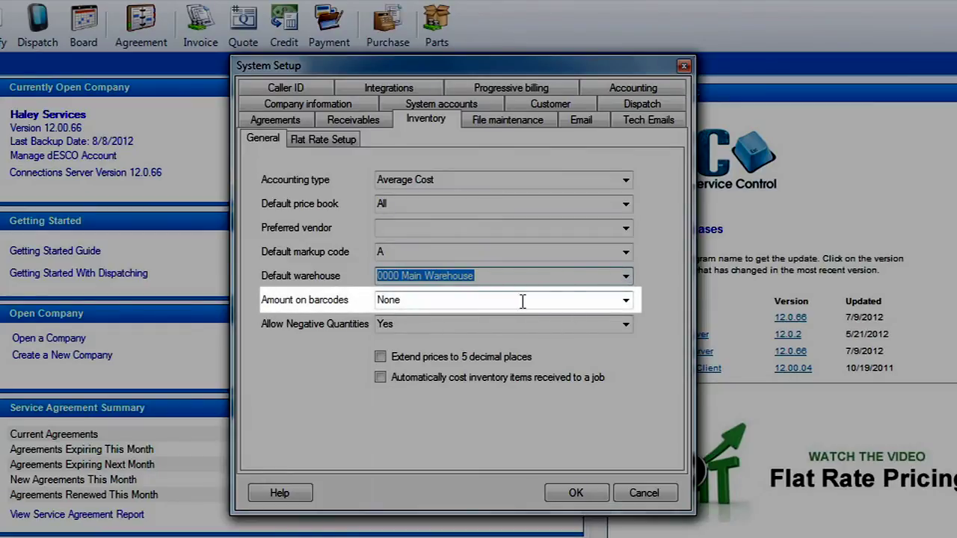
{"action": "left_click", "coordinate": [626, 301]}
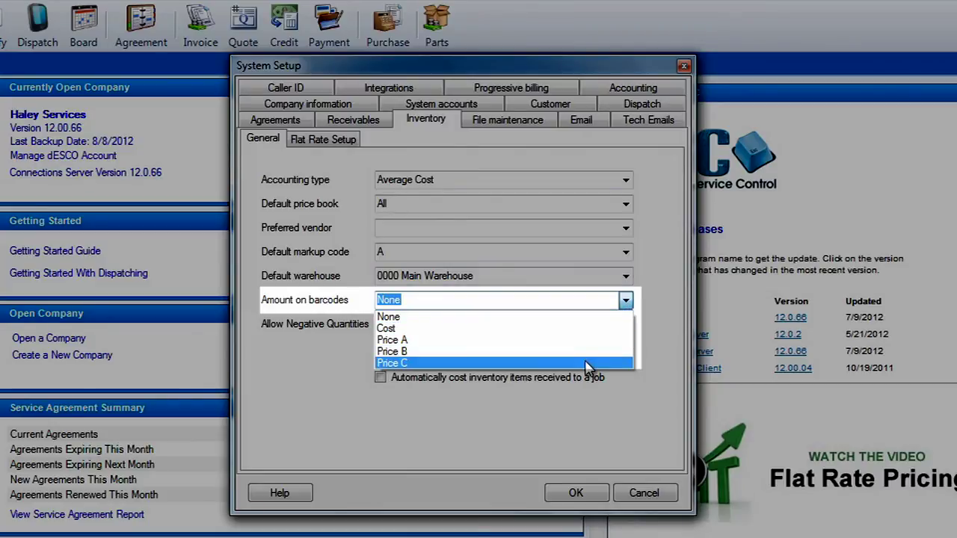
{"action": "left_click", "coordinate": [599, 318]}
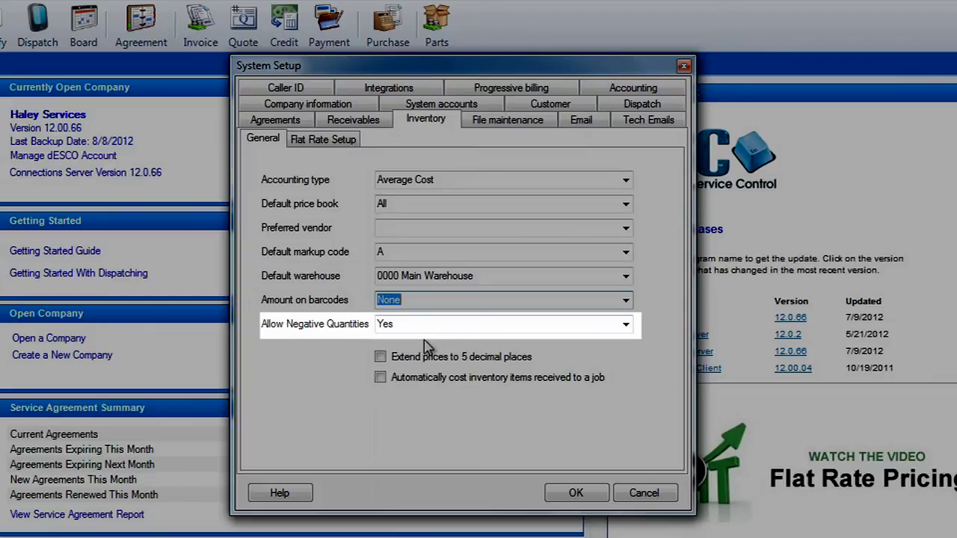
Step: Try No for Allow Negative Quantities, set it back to Yes and save the system setup
{"action": "left_click", "coordinate": [626, 327]}
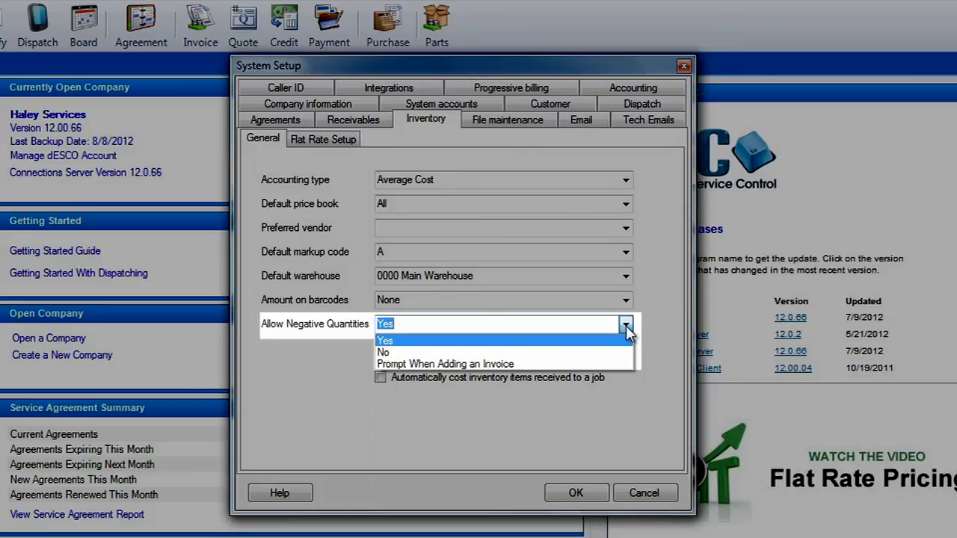
{"action": "left_click", "coordinate": [602, 352]}
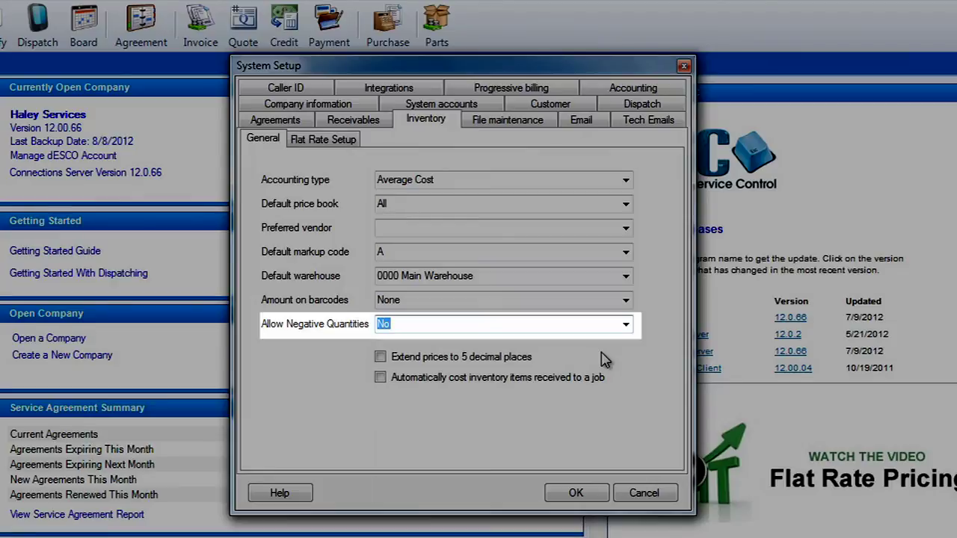
{"action": "left_click", "coordinate": [626, 326]}
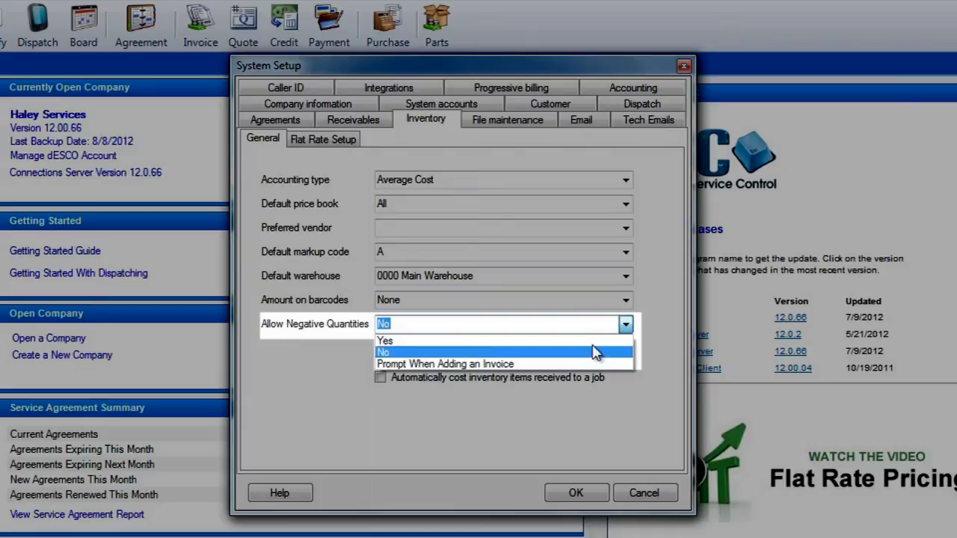
{"action": "left_click", "coordinate": [597, 341]}
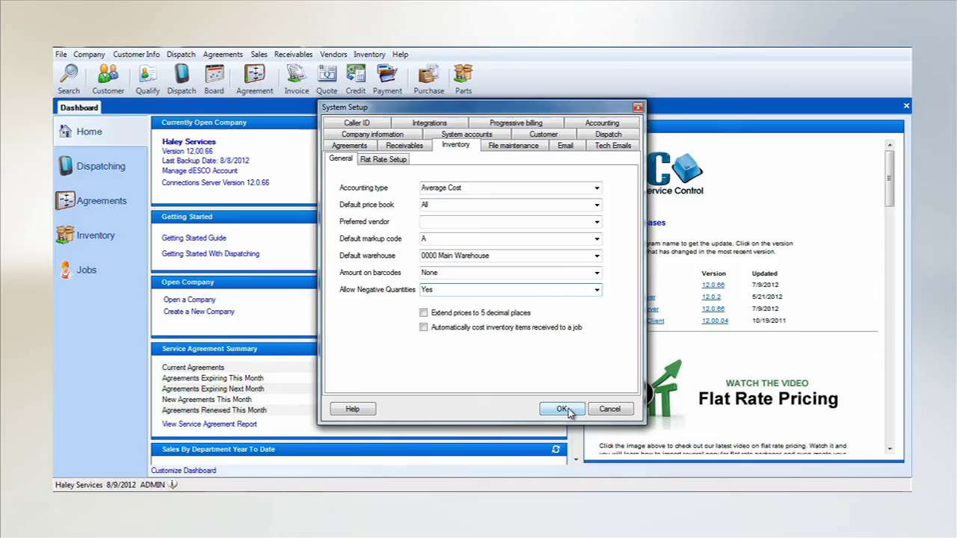
{"action": "left_click", "coordinate": [563, 410]}
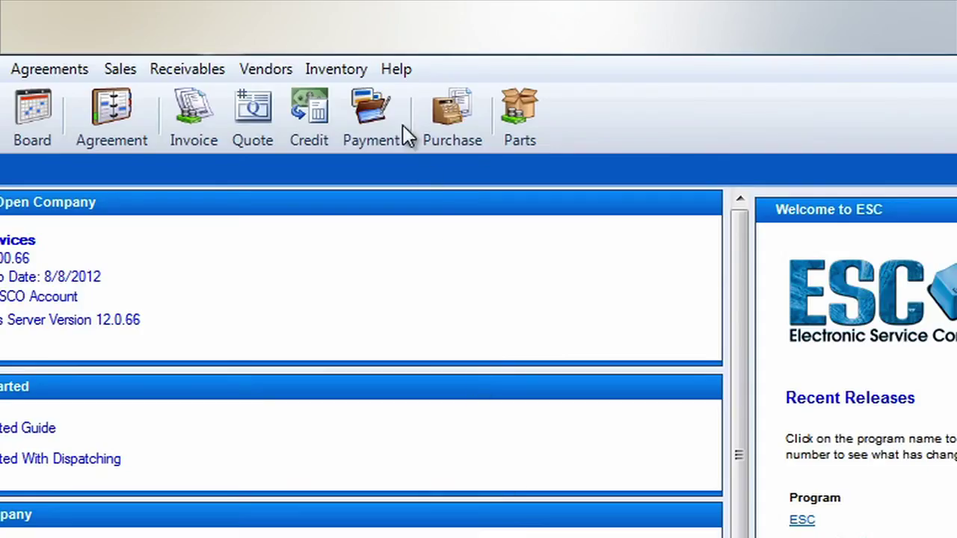
Step: Add a part category named Electrical with the subcategory Fuses, save it and close the category list
{"action": "left_click", "coordinate": [337, 68]}
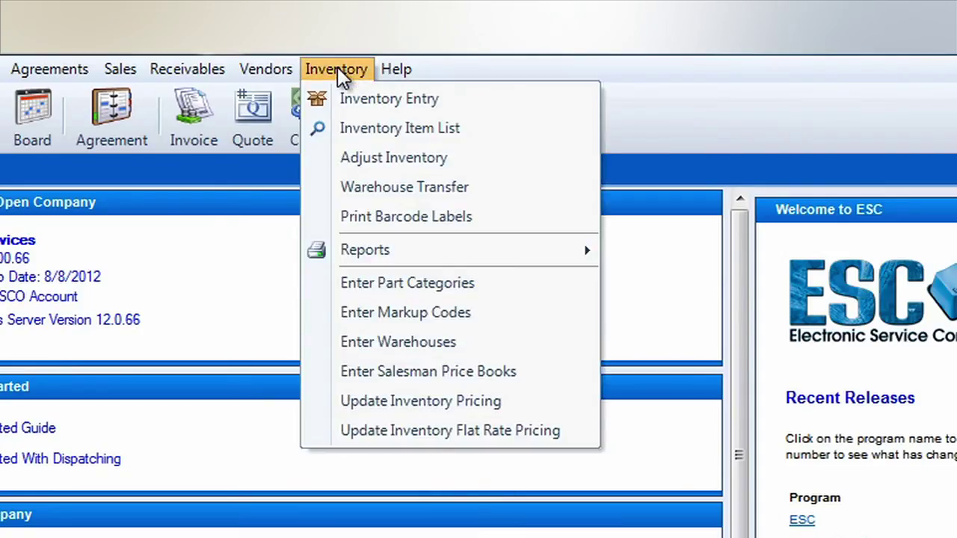
{"action": "left_click", "coordinate": [488, 291]}
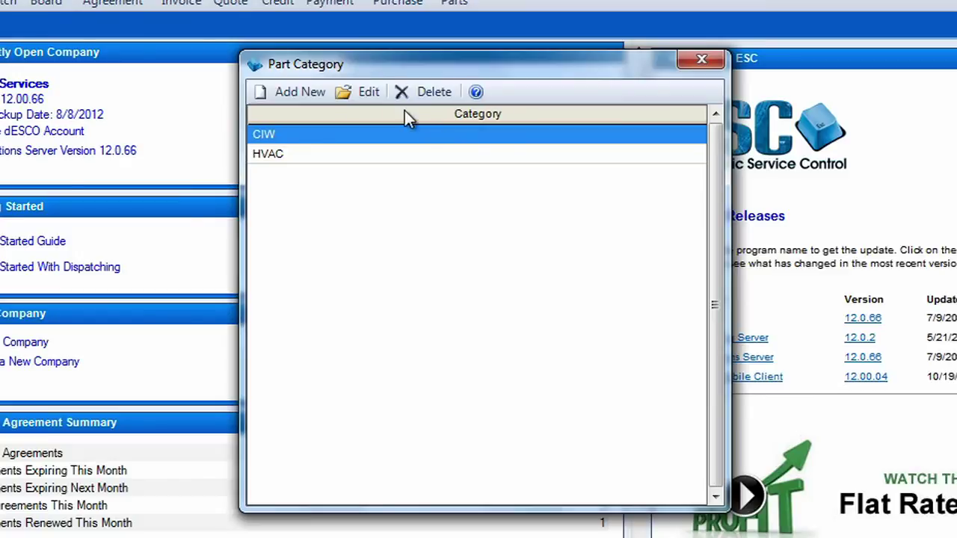
{"action": "left_click", "coordinate": [290, 92]}
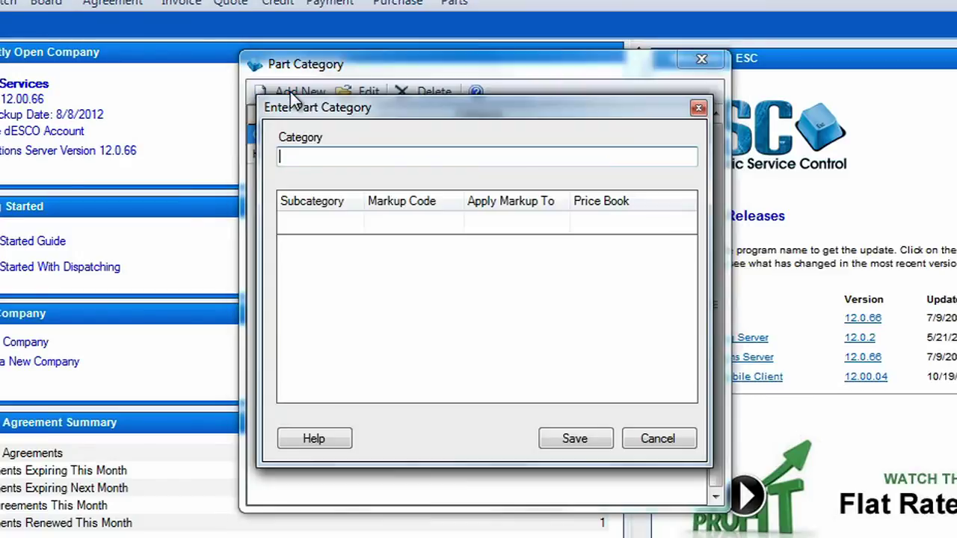
{"action": "type", "text": "Electrical"}
{"action": "key", "text": "Tab"}
{"action": "type", "text": "Fuses"}
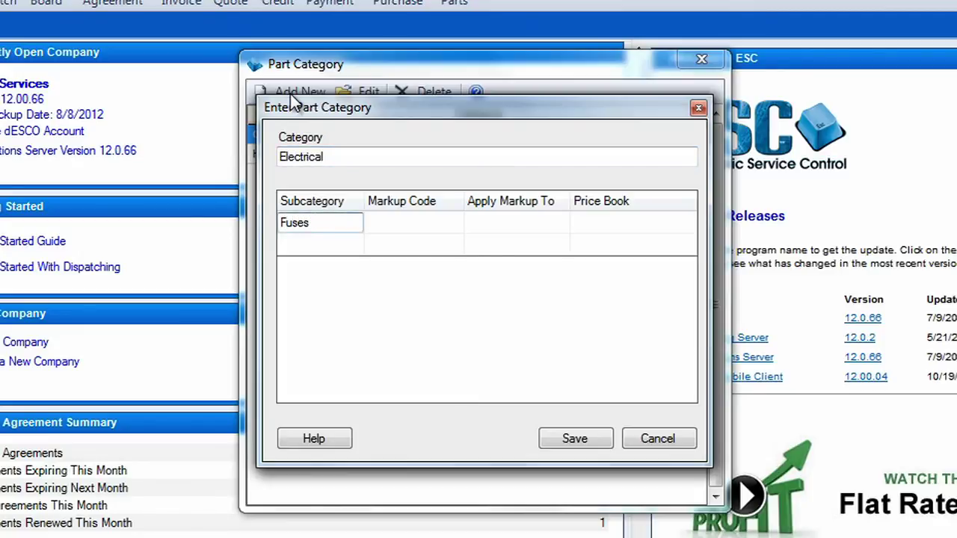
{"action": "key", "text": "Return"}
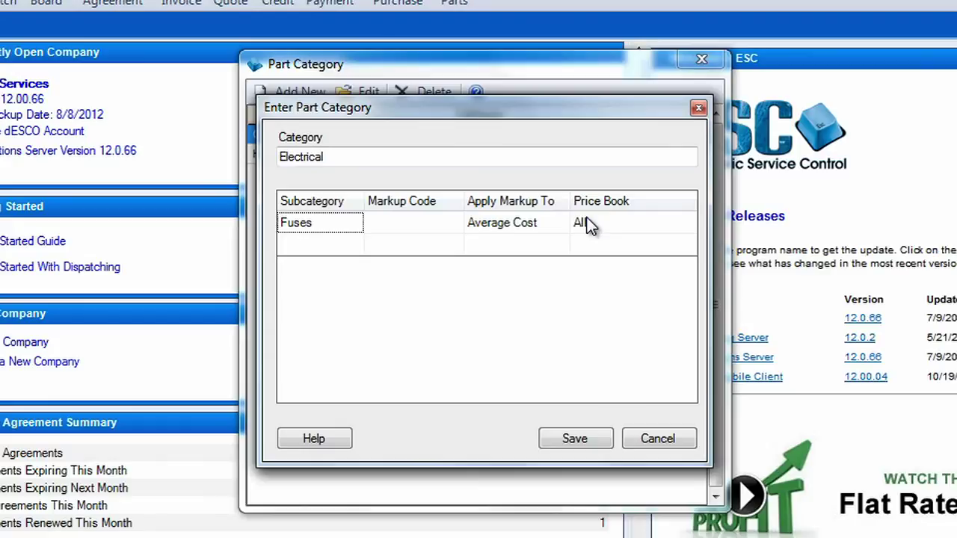
{"action": "left_click", "coordinate": [573, 442]}
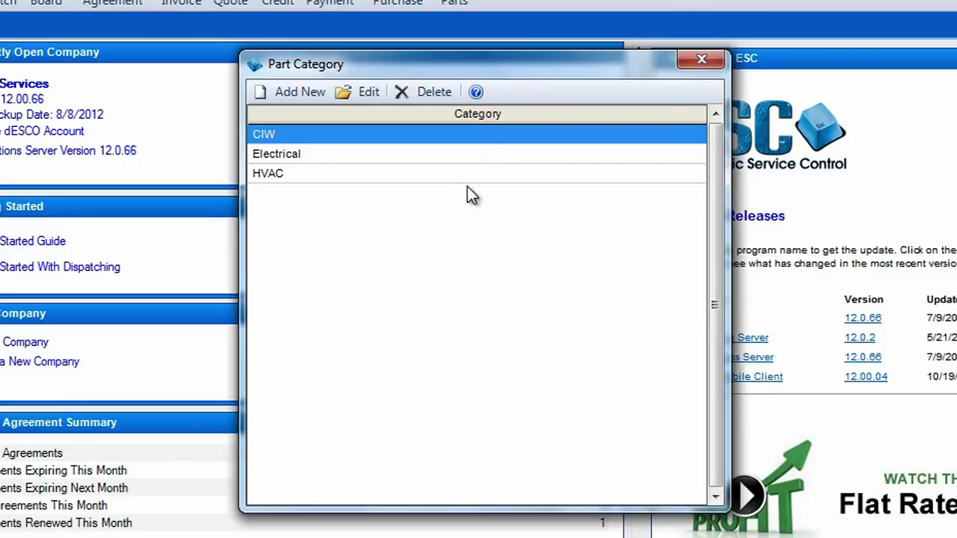
{"action": "left_click", "coordinate": [711, 63]}
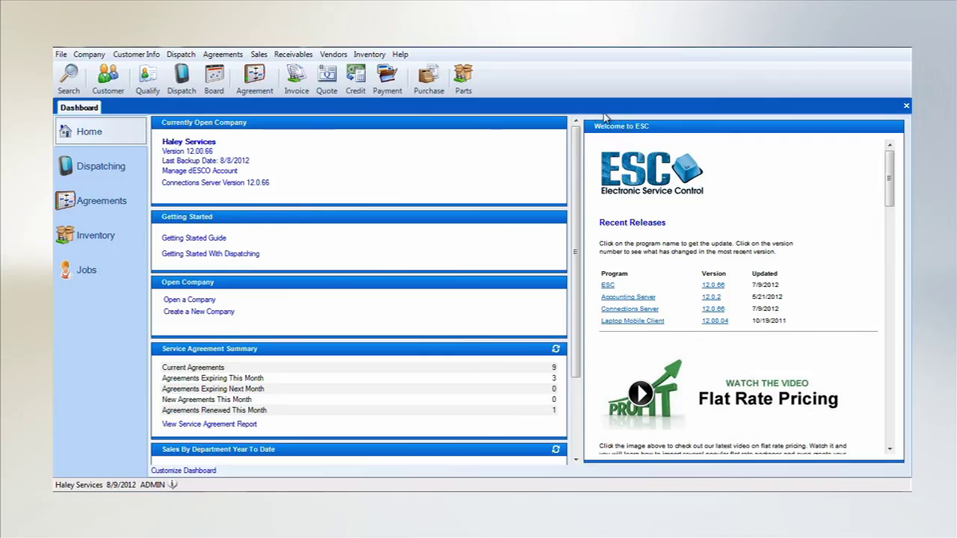
Step: Add active warehouse 0013, described with the employee's first name followed by Warehouse, and close the warehouse list
{"action": "left_click", "coordinate": [369, 54]}
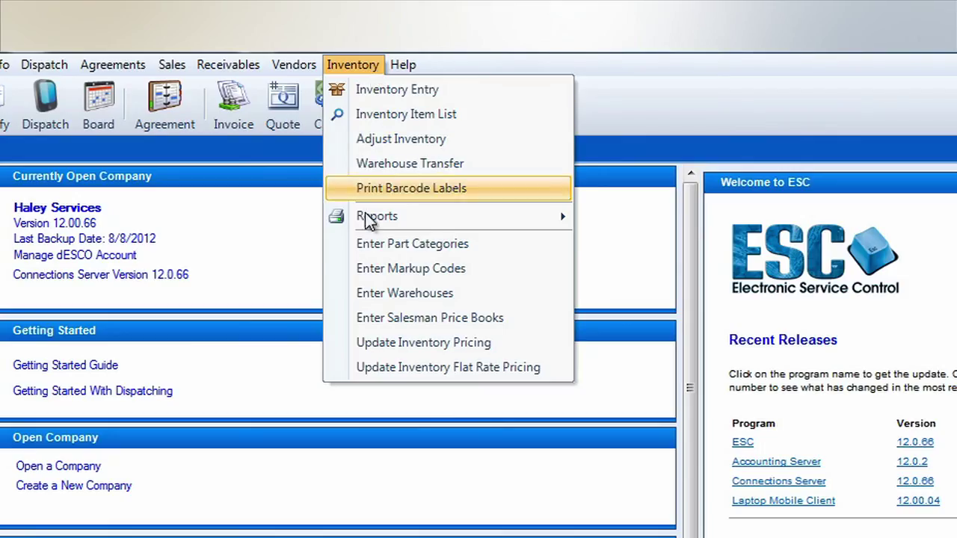
{"action": "left_click", "coordinate": [482, 295]}
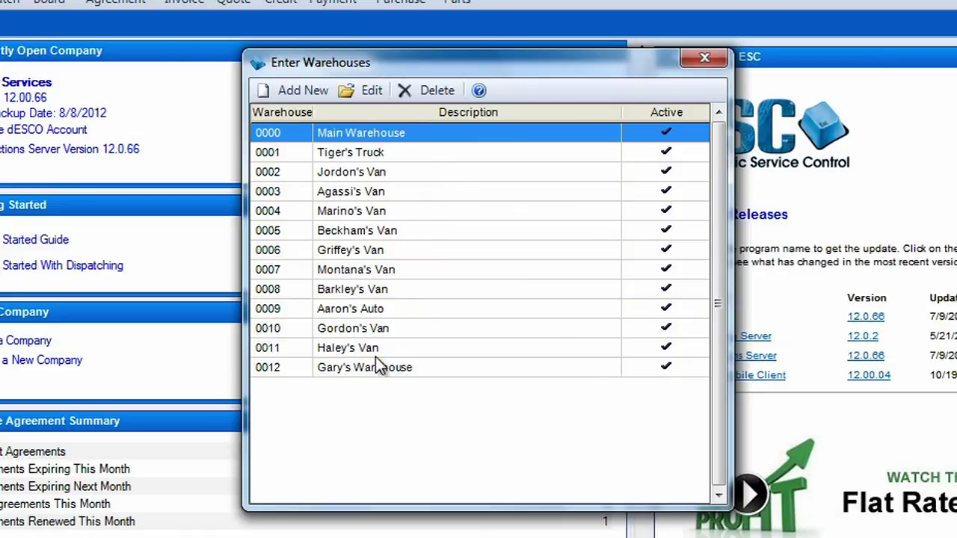
{"action": "left_click", "coordinate": [304, 90]}
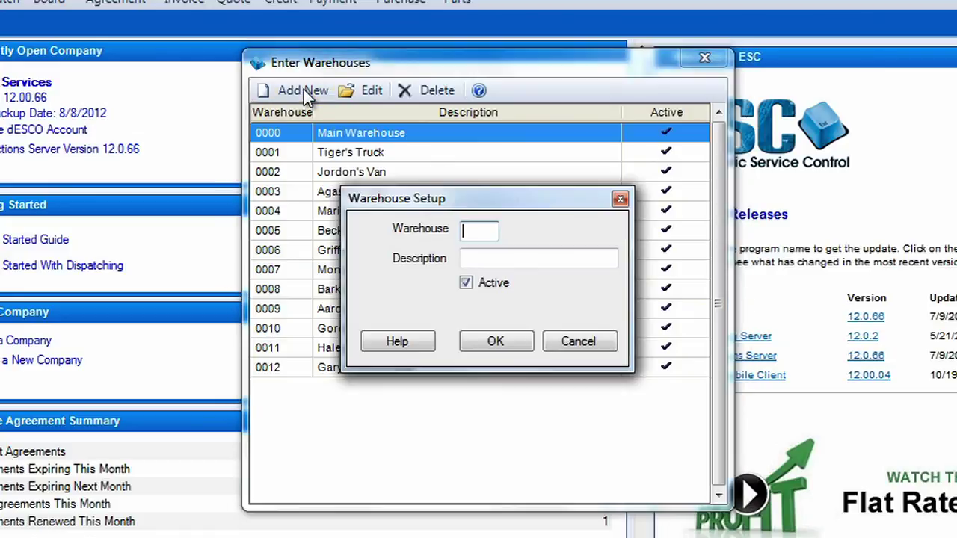
{"action": "type", "text": "13"}
{"action": "key", "text": "Tab"}
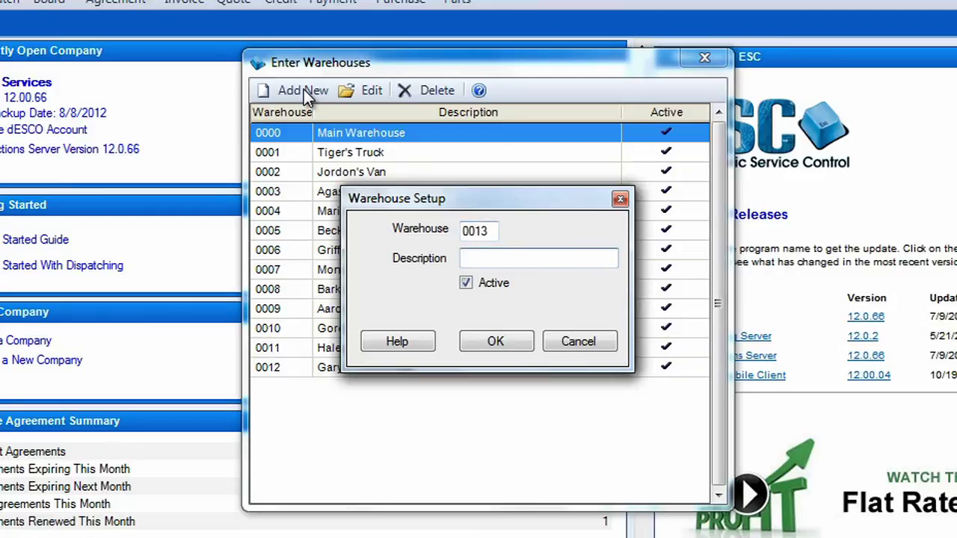
{"action": "type", "text": "Matt's Warehouse"}
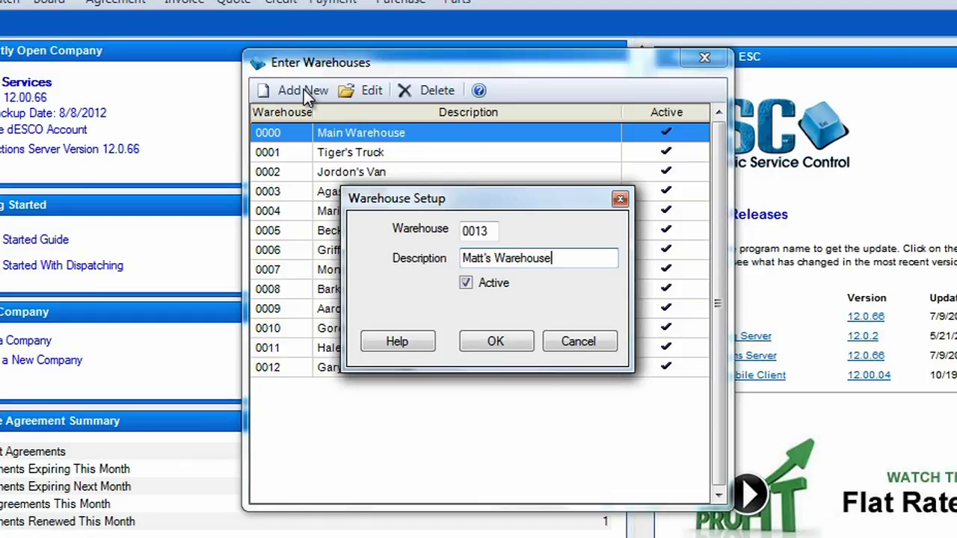
{"action": "left_click", "coordinate": [496, 340]}
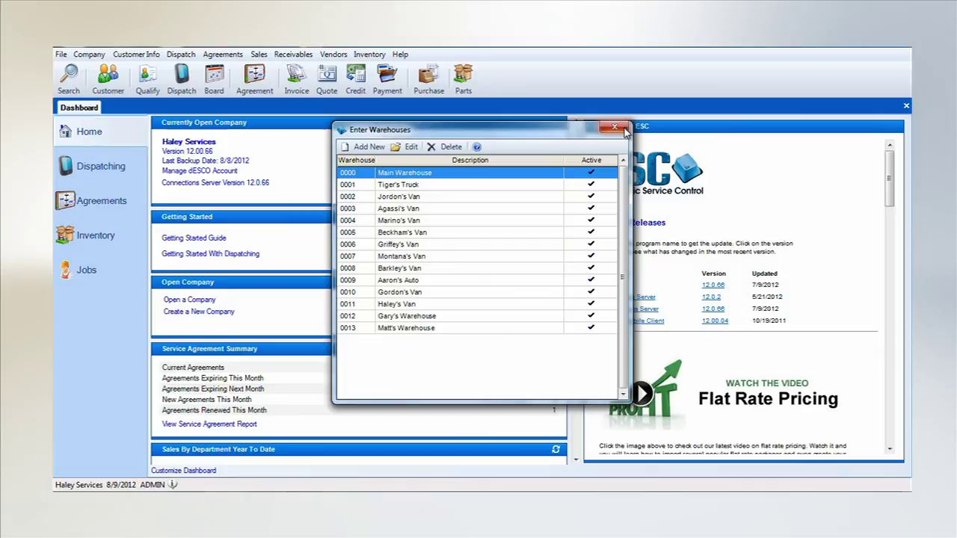
{"action": "left_click", "coordinate": [705, 58]}
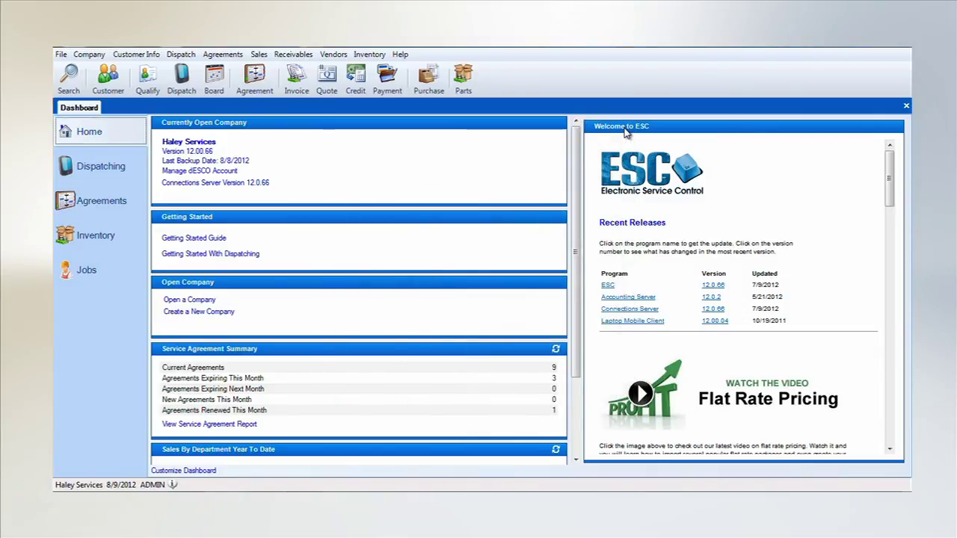